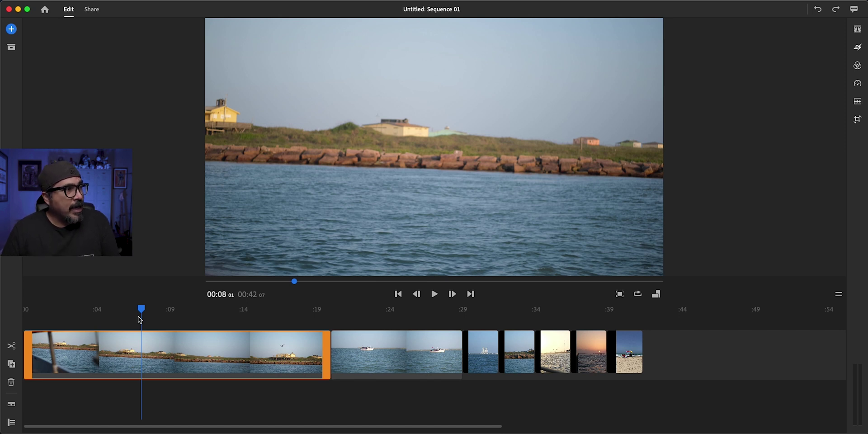
Step: Play the sequence to the boat clip, then show the 16:9, 9:16, 4:5 and 1:1 aspect-ratio choices
{"action": "left_click", "coordinate": [110, 312]}
{"action": "key", "text": "space"}
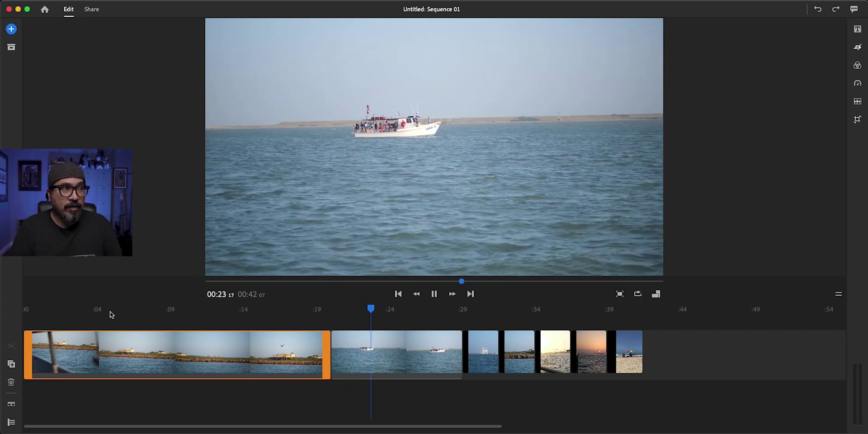
{"action": "key", "text": "space"}
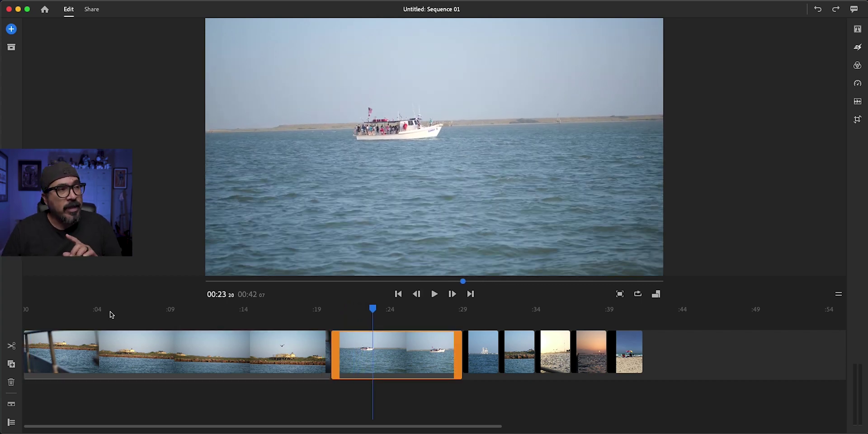
{"action": "left_click", "coordinate": [105, 312]}
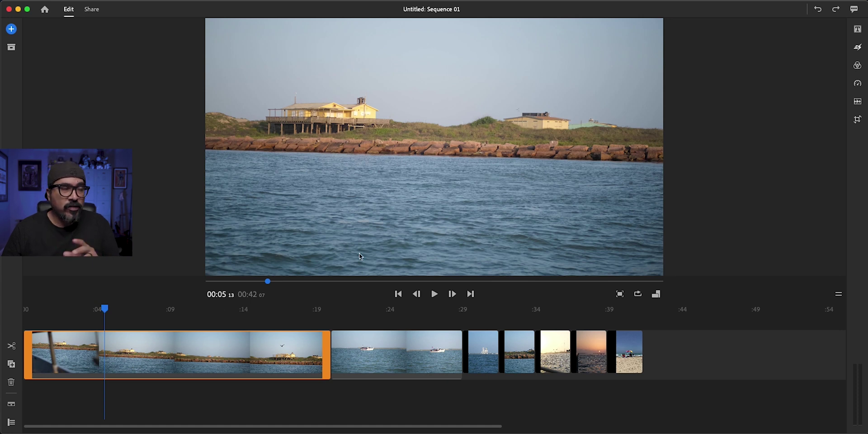
{"action": "left_click", "coordinate": [654, 295]}
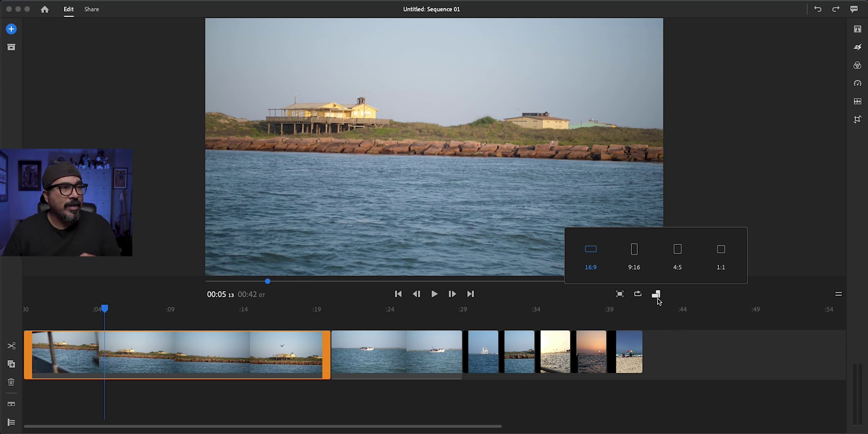
Step: Switch the sequence to 9:16, review it to about 16 seconds, and select both video clips
{"action": "left_click", "coordinate": [634, 250]}
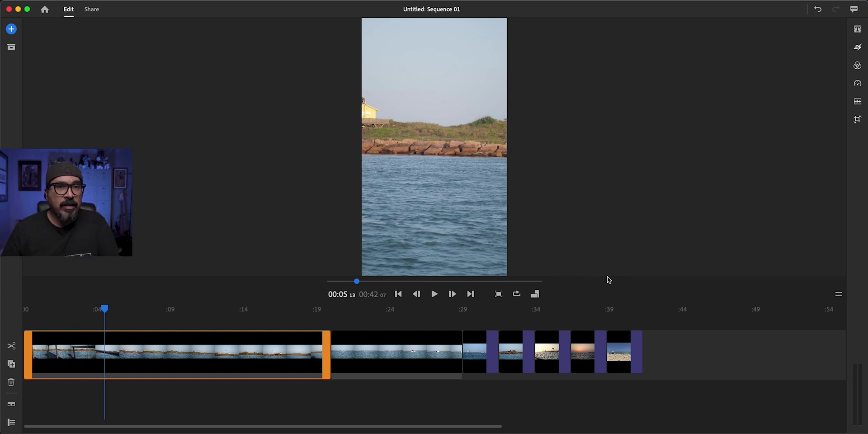
{"action": "key", "text": "space"}
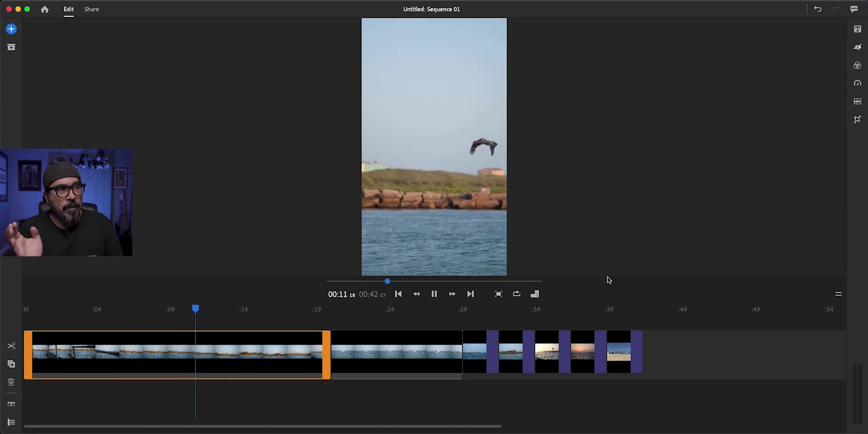
{"action": "key", "text": "space"}
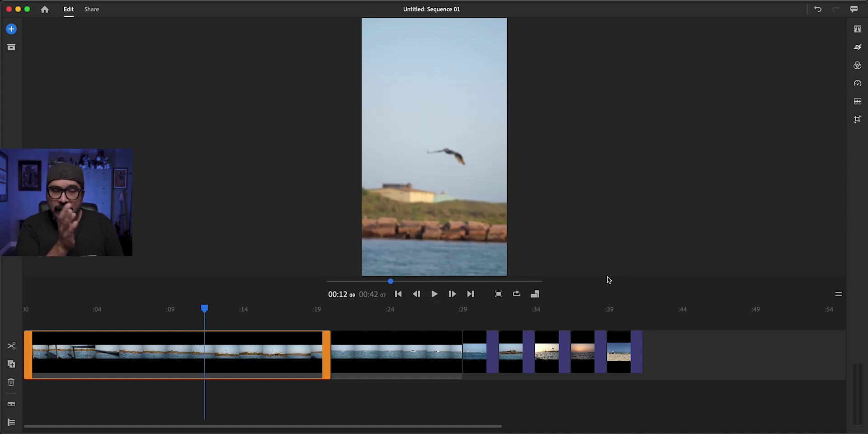
{"action": "key", "text": "space"}
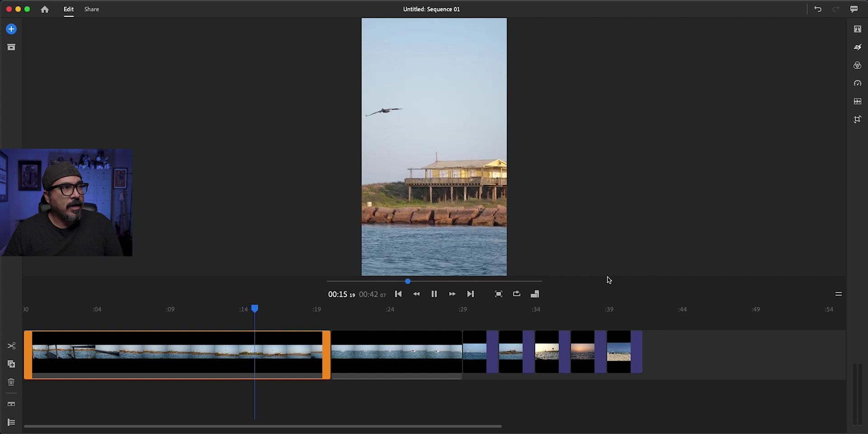
{"action": "key", "text": "space"}
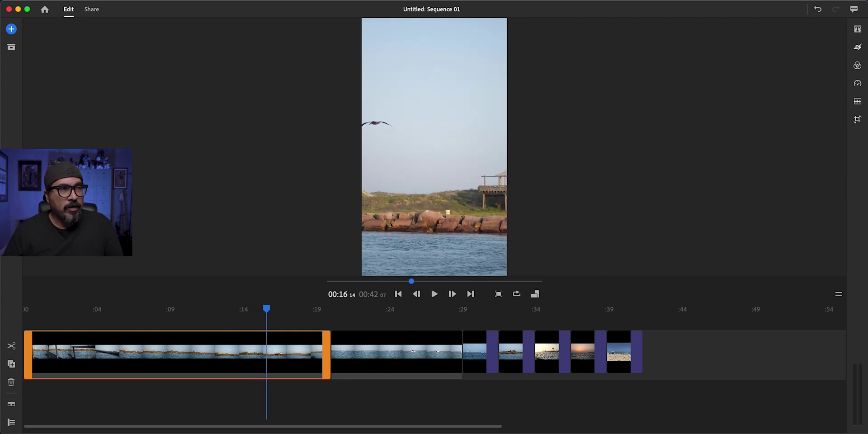
{"action": "left_click_drag", "start_coordinate": [420, 411], "coordinate": [293, 369]}
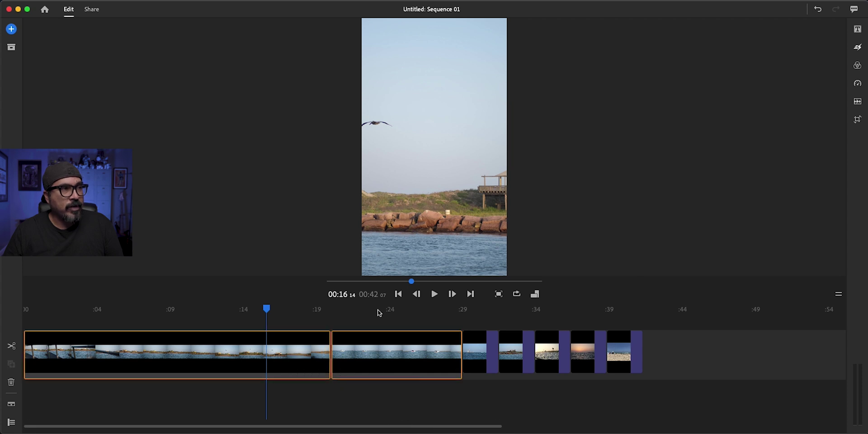
Step: Enable Auto Reframe on both coastal clips, review playback from 10 seconds, and open the frame-adjustment preview
{"action": "left_click", "coordinate": [858, 48]}
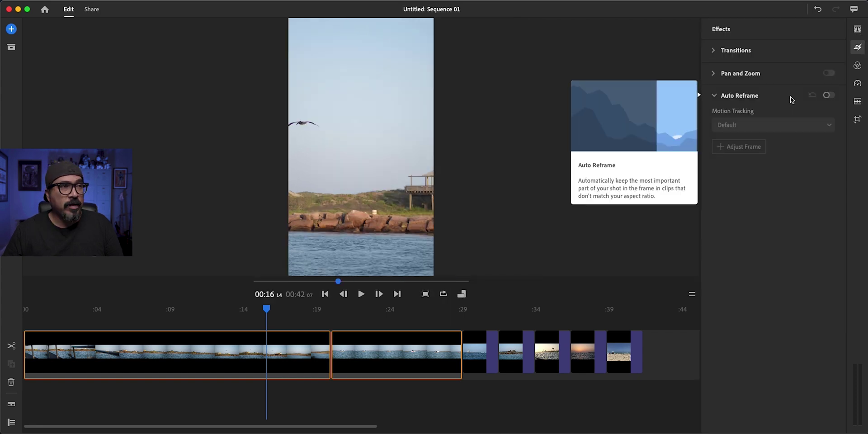
{"action": "left_click", "coordinate": [829, 96]}
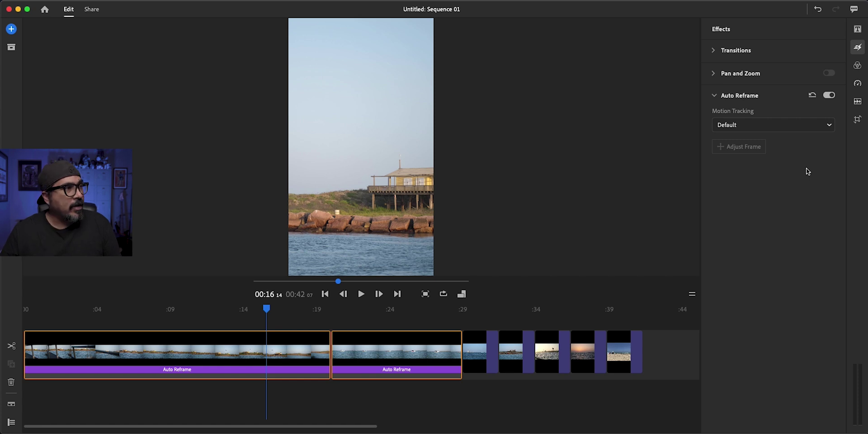
{"action": "left_click", "coordinate": [187, 312]}
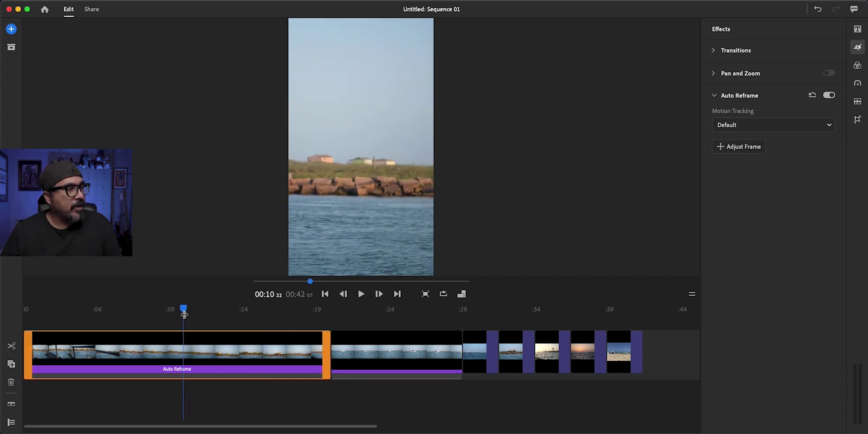
{"action": "key", "text": "space"}
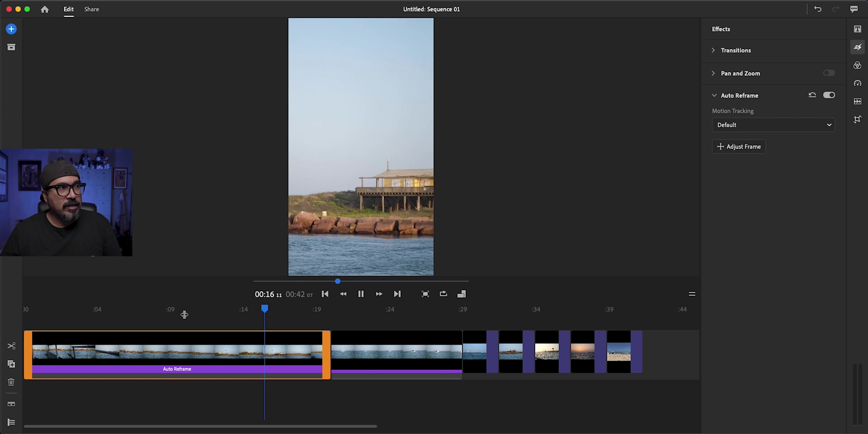
{"action": "key", "text": "space"}
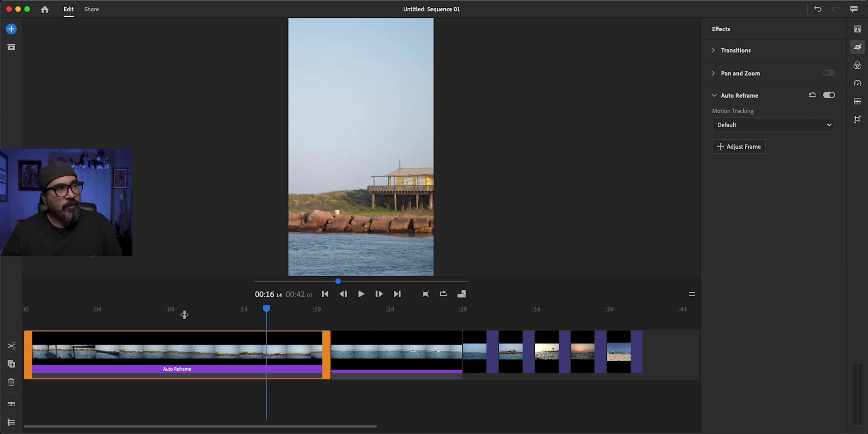
{"action": "left_click", "coordinate": [744, 151]}
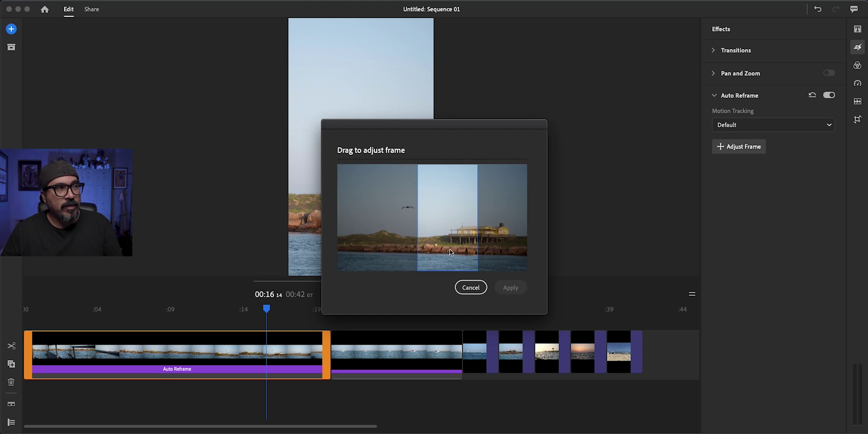
Step: Shift the first clip's reframed area left onto the flying bird and apply it
{"action": "left_click_drag", "start_coordinate": [448, 248], "coordinate": [409, 244]}
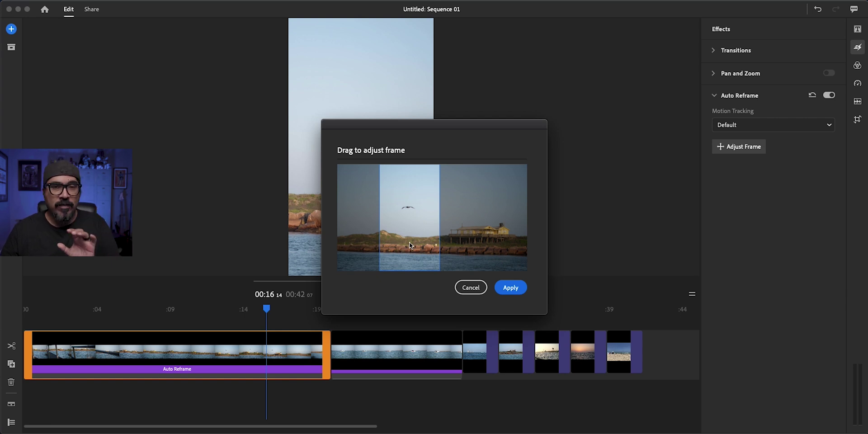
{"action": "left_click", "coordinate": [510, 288]}
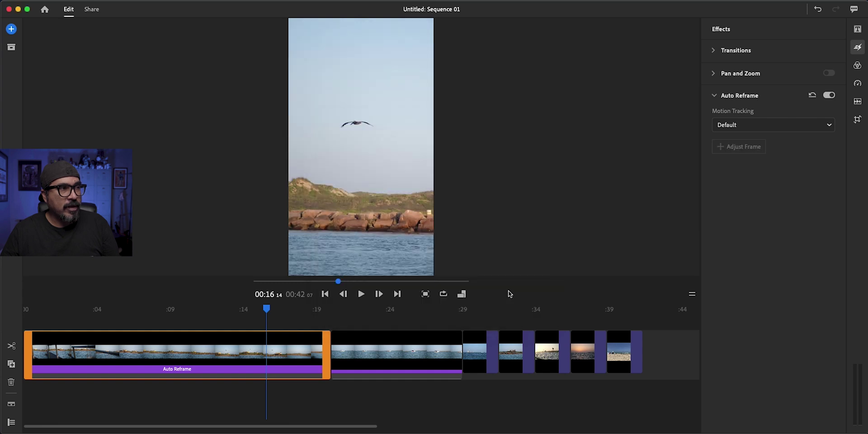
{"action": "left_click", "coordinate": [196, 310]}
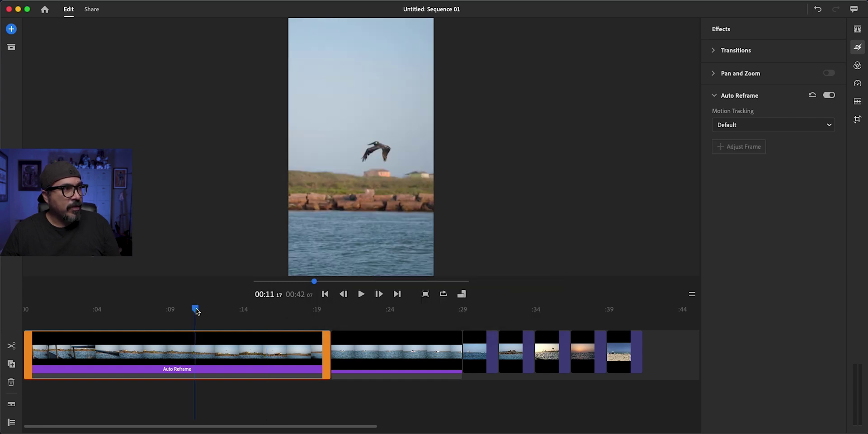
{"action": "left_click", "coordinate": [189, 311]}
{"action": "left_click_drag", "start_coordinate": [189, 312], "coordinate": [173, 311]}
{"action": "key", "text": "space"}
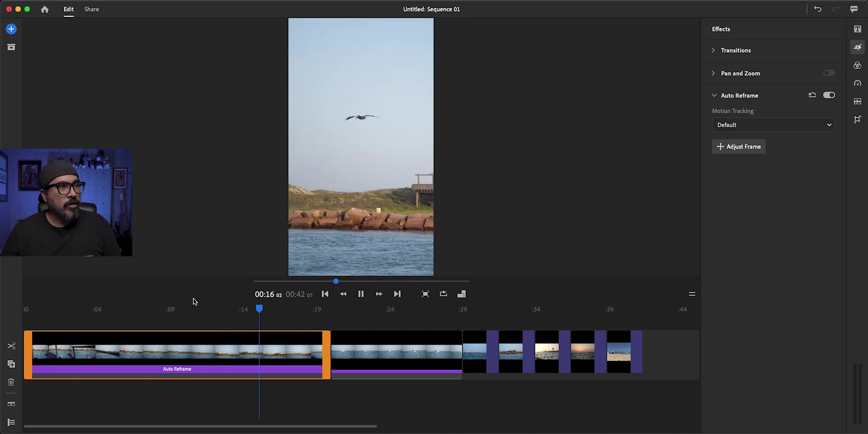
{"action": "key", "text": "space"}
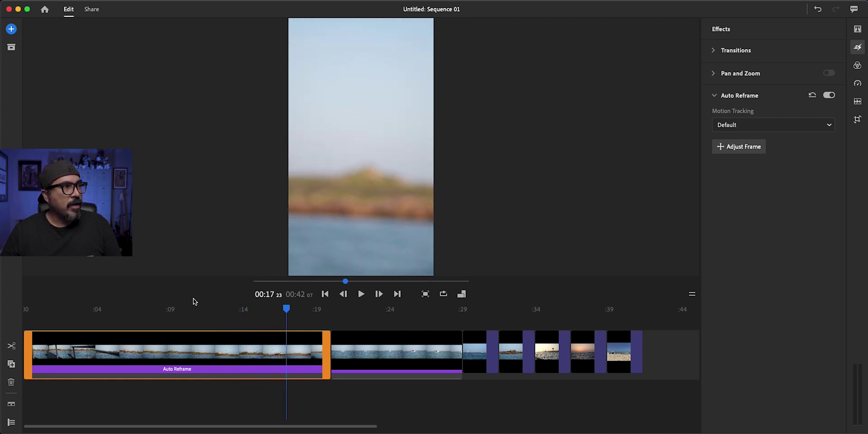
{"action": "key", "text": "space"}
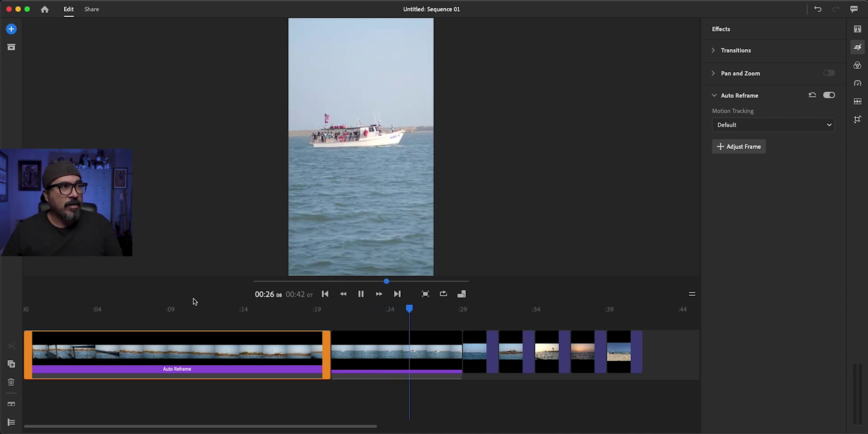
{"action": "key", "text": "space"}
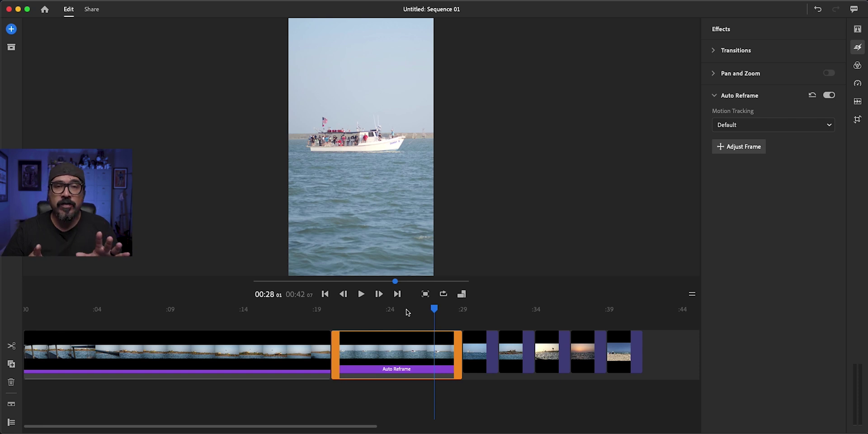
Step: From the first still image, switch the sequence back to 16:9 widescreen
{"action": "left_click", "coordinate": [474, 309]}
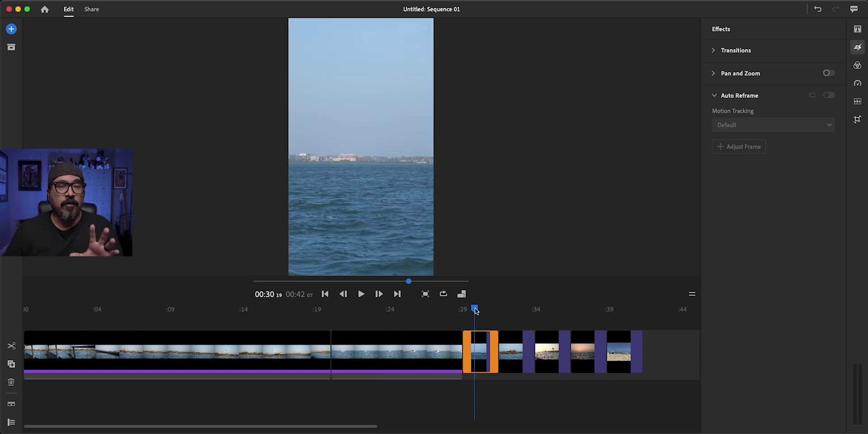
{"action": "left_click", "coordinate": [463, 294]}
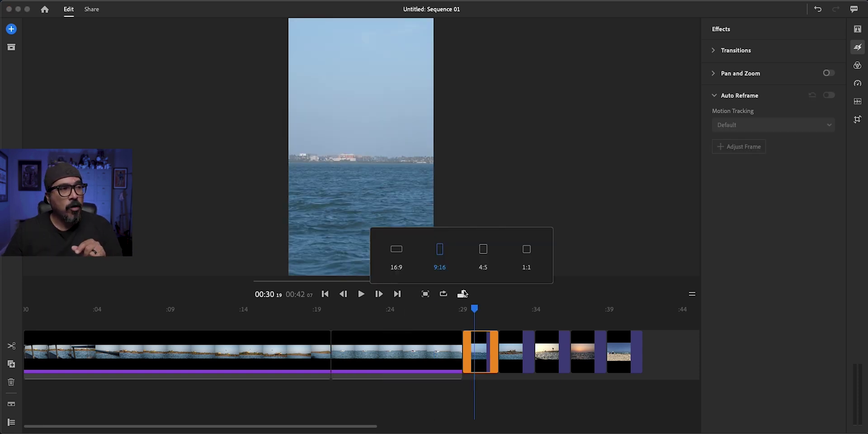
{"action": "left_click", "coordinate": [405, 258]}
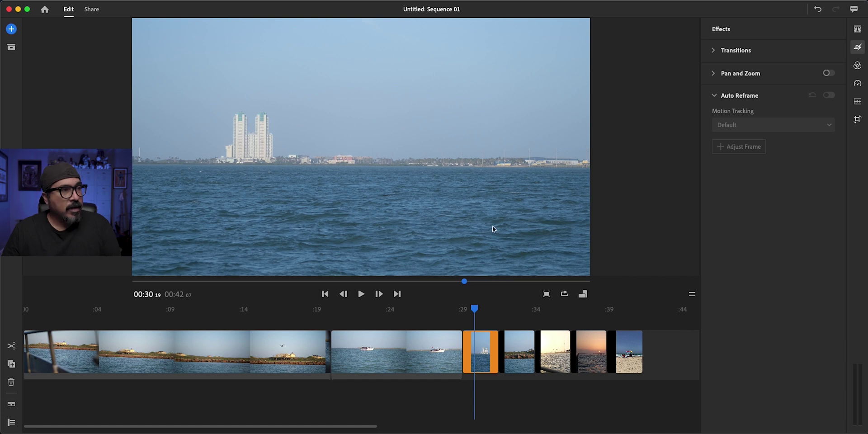
Step: Play through the beach stills to the last image and select all five stills
{"action": "key", "text": "space"}
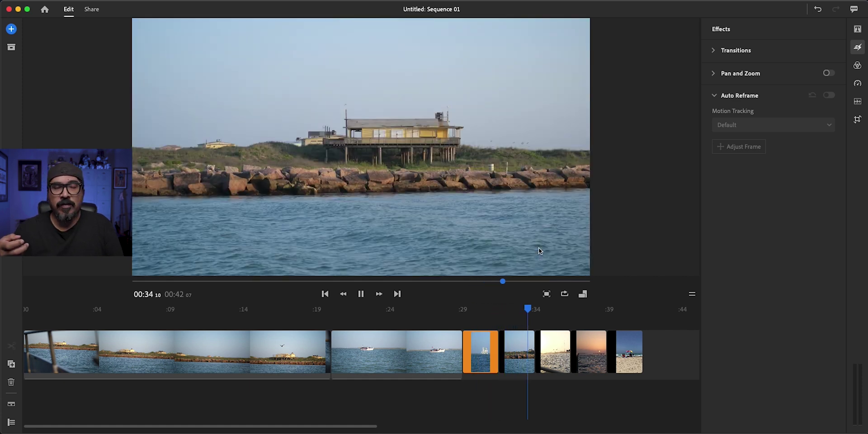
{"action": "key", "text": "space"}
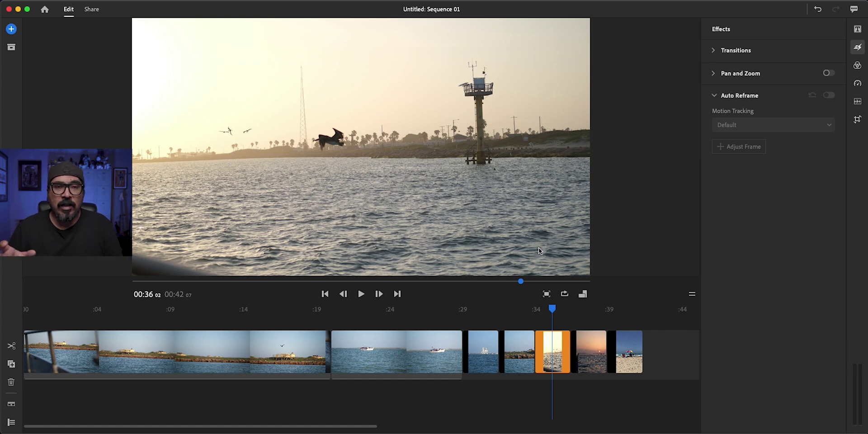
{"action": "key", "text": "space"}
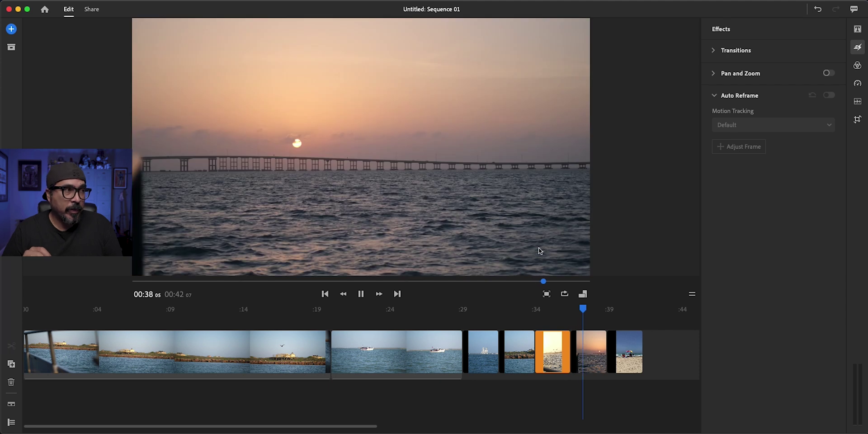
{"action": "key", "text": "Down"}
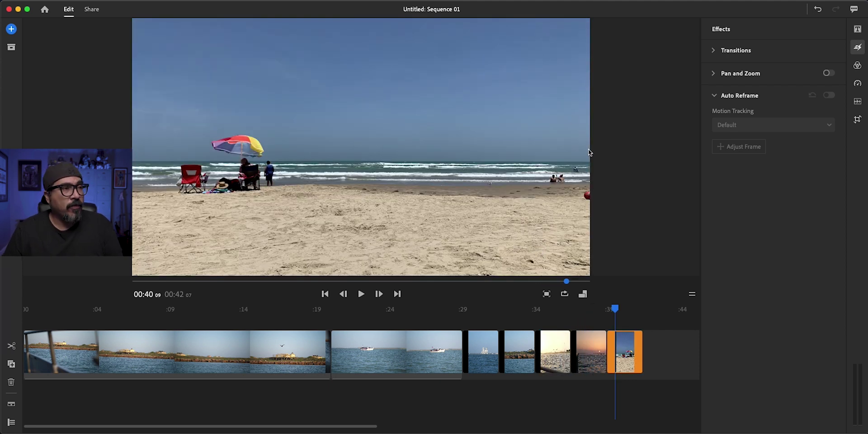
{"action": "left_click_drag", "start_coordinate": [627, 401], "coordinate": [490, 364]}
{"action": "key", "text": "super+z"}
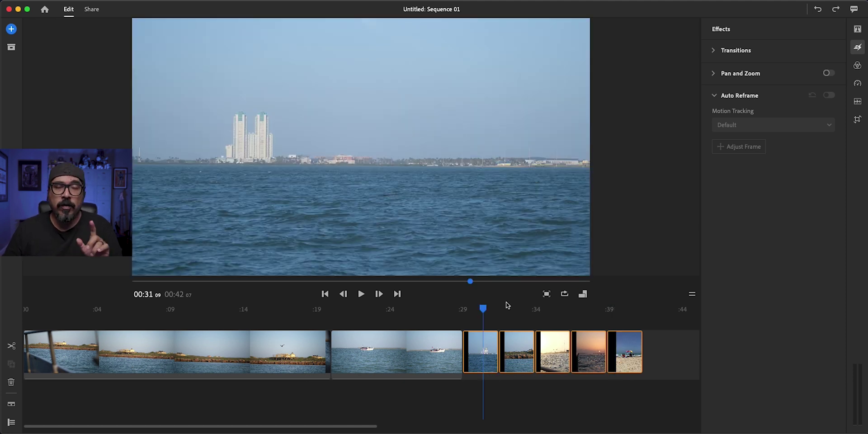
Step: Turn on Pan and Zoom for the five stills and preview their animation to the sequence end
{"action": "left_click", "coordinate": [827, 73]}
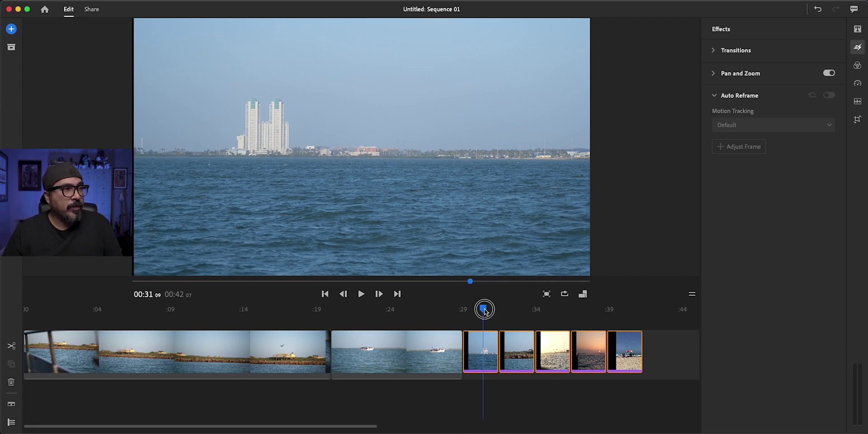
{"action": "left_click_drag", "start_coordinate": [483, 311], "coordinate": [463, 314]}
{"action": "key", "text": "space"}
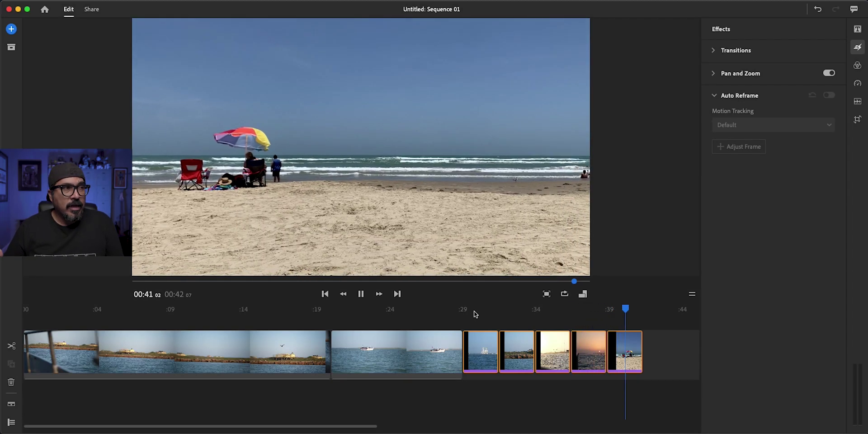
{"action": "key", "text": "space"}
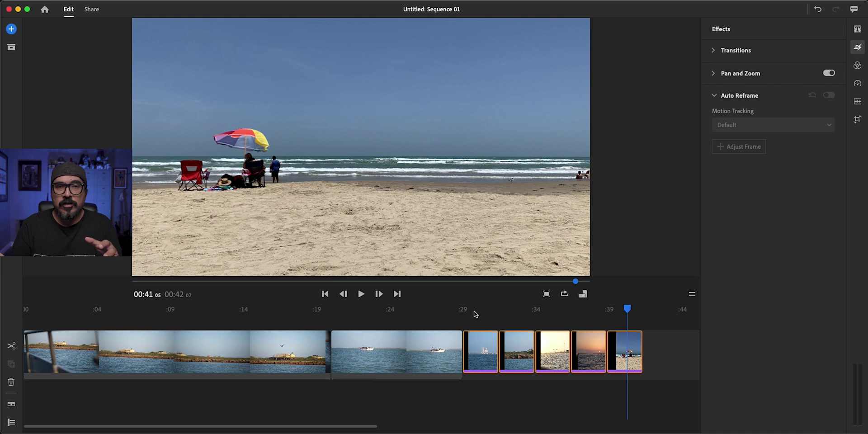